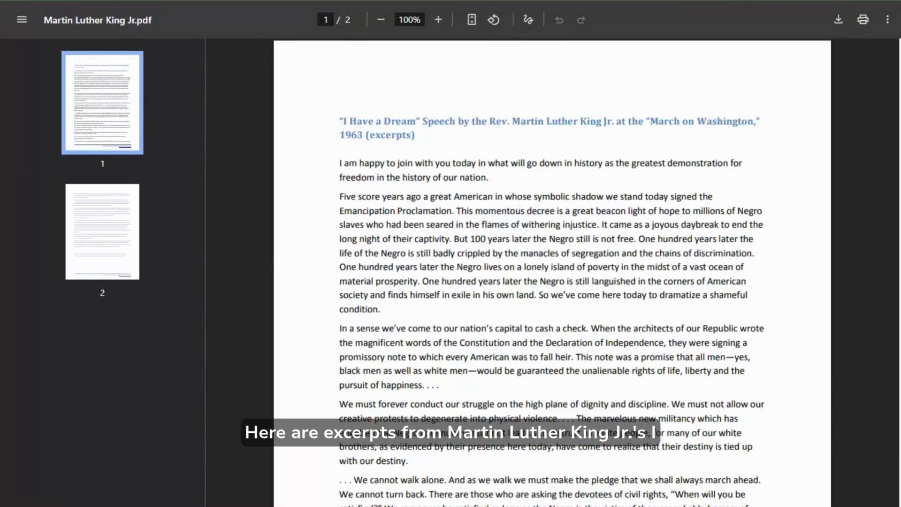
Step: Enter the king.dreamspeech.excerpts.pdf link as the source, keeping original text, at 8th Grade level
left_click(390, 1)
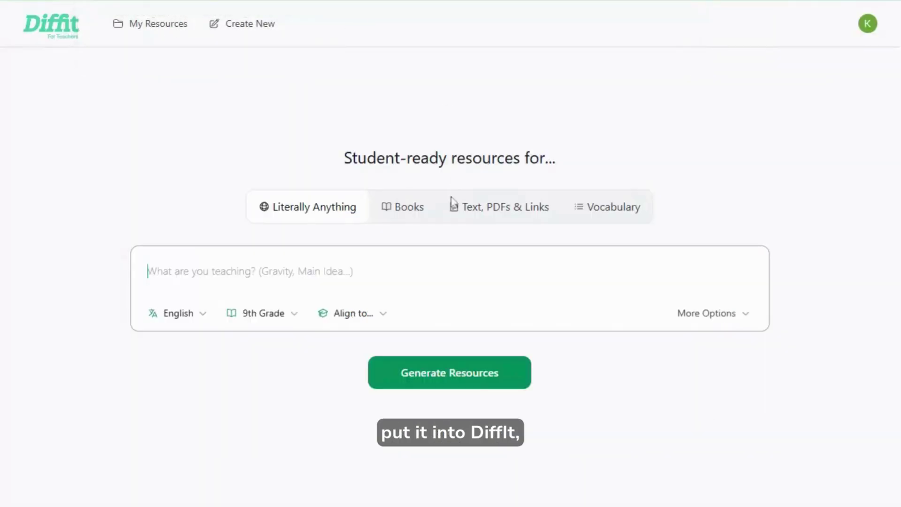
left_click(499, 207)
type("https://www.gilderlehrman.org/sites/default/files/inline-pdfs/king.dreamspeech.excerpts.pdf")
left_click(189, 349)
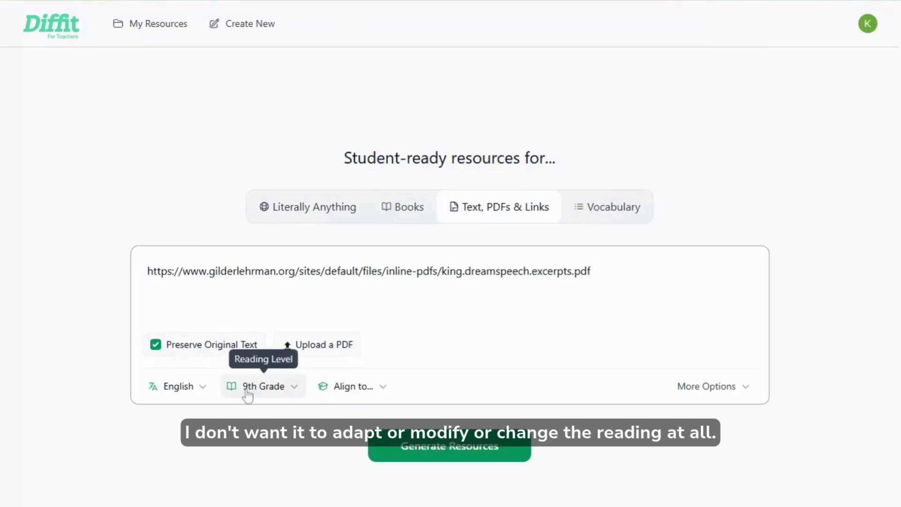
left_click(274, 396)
left_click(271, 477)
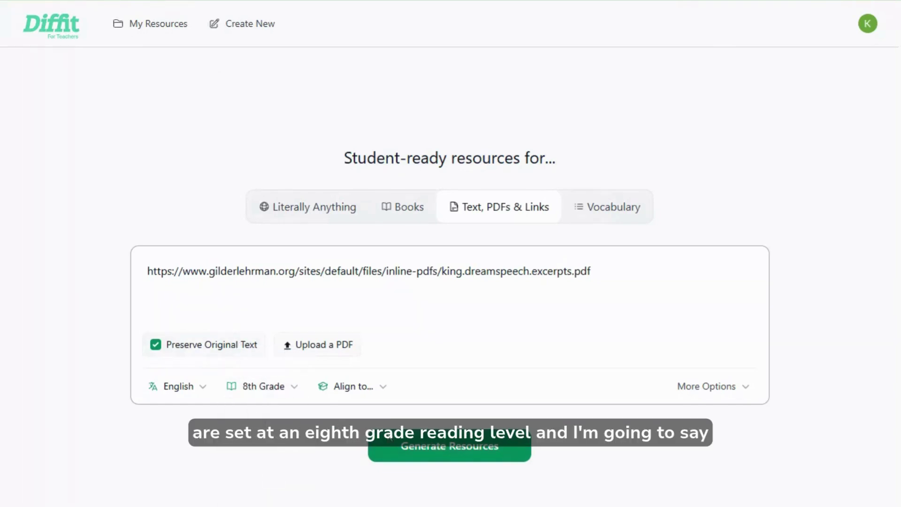
Step: Generate the 8th Grade resources and review the reading, vocabulary and question sections
left_click(422, 458)
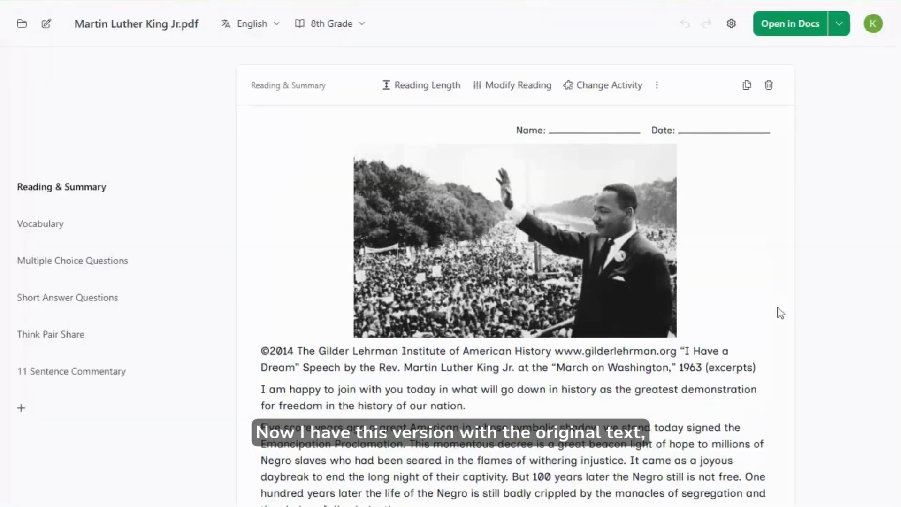
scroll(739, 328, "down", 9)
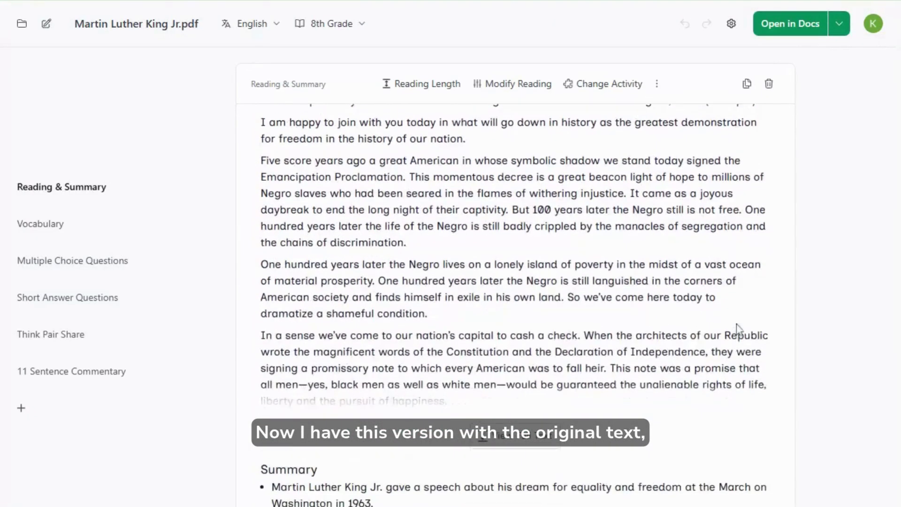
scroll(740, 328, "down", 10)
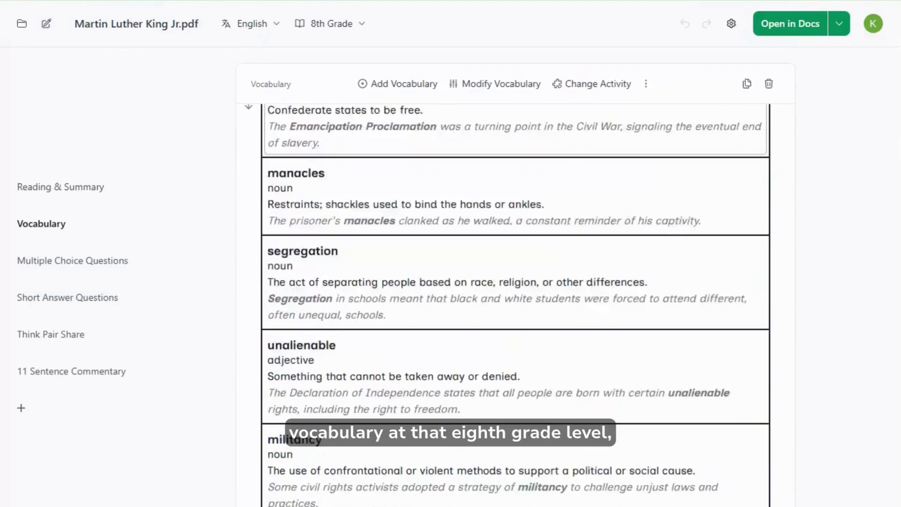
scroll(740, 328, "down", 10)
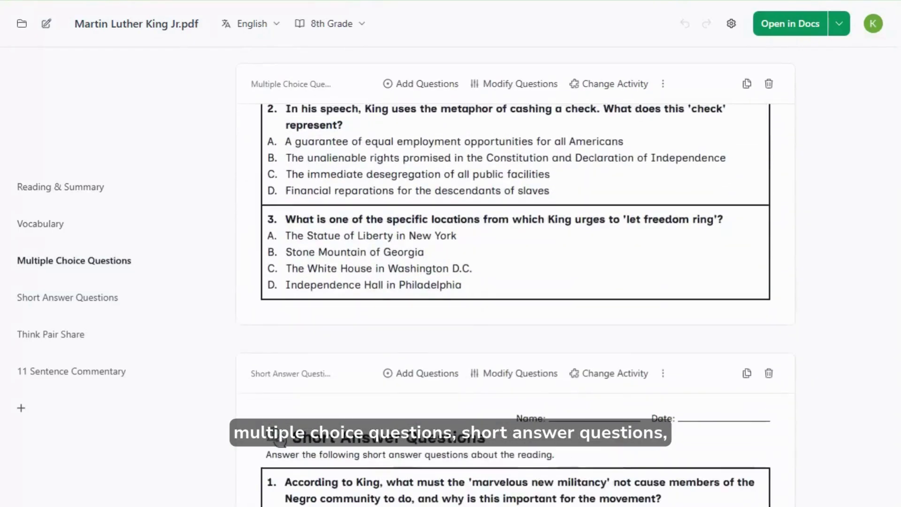
scroll(739, 329, "down", 12)
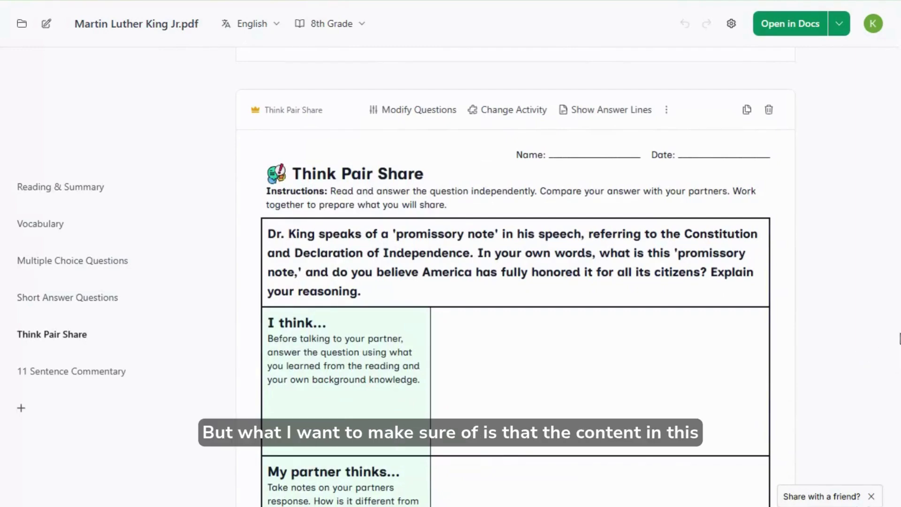
scroll(881, 161, "up", 20)
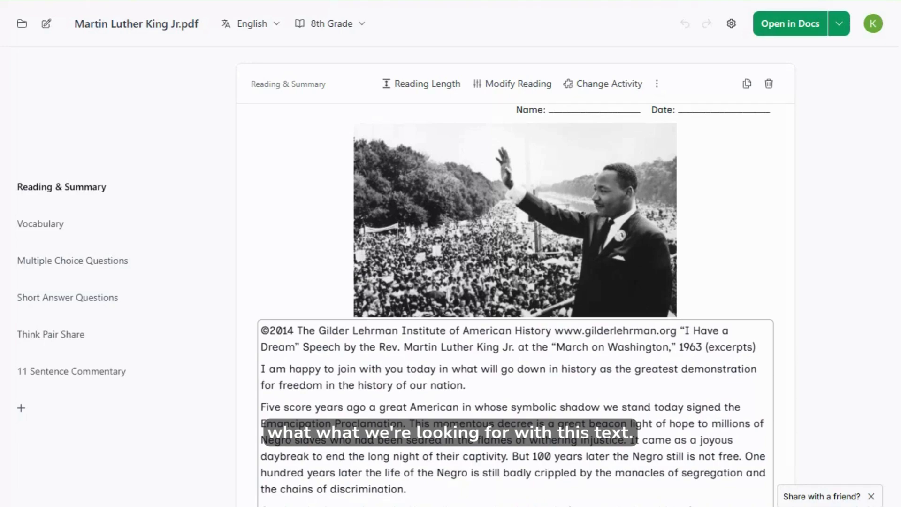
Step: Add a Read and Annotate worksheet and move it right after Reading & Summary
left_click(49, 420)
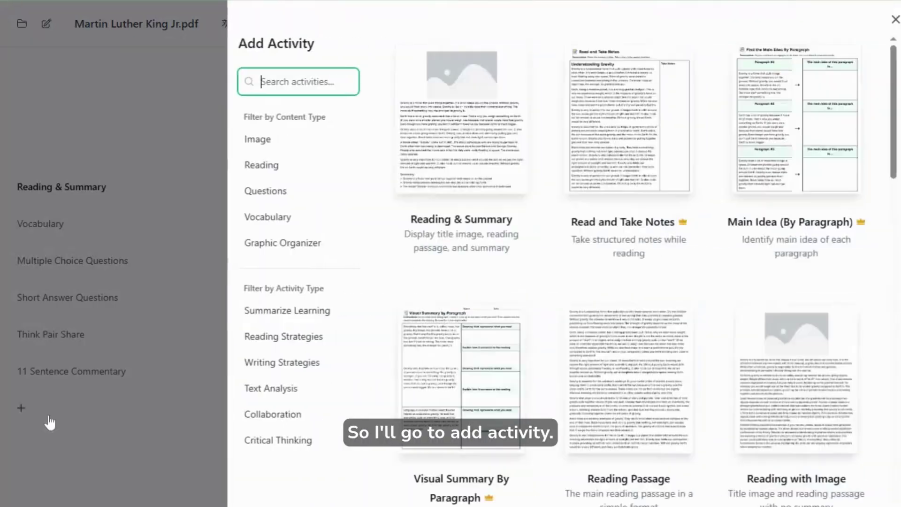
scroll(639, 319, "down", 5)
scroll(640, 323, "down", 2)
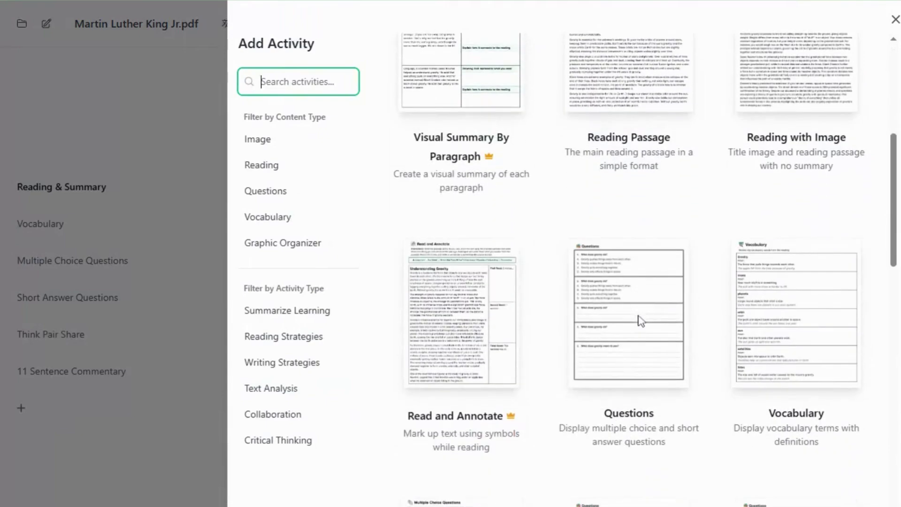
left_click(473, 317)
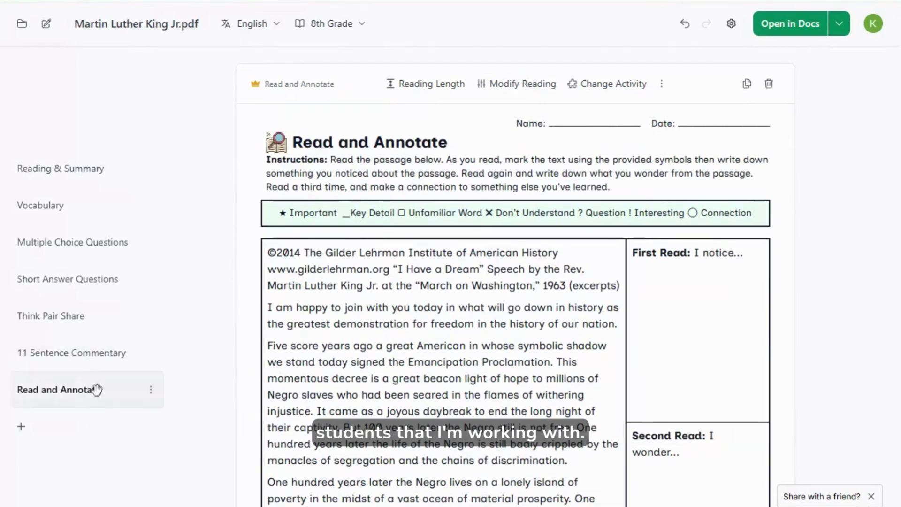
left_click_drag(150, 388, 151, 185)
Step: View the Read and Annotate worksheet, then the Multiple Choice Questions worksheet
scroll(577, 305, "down", 9)
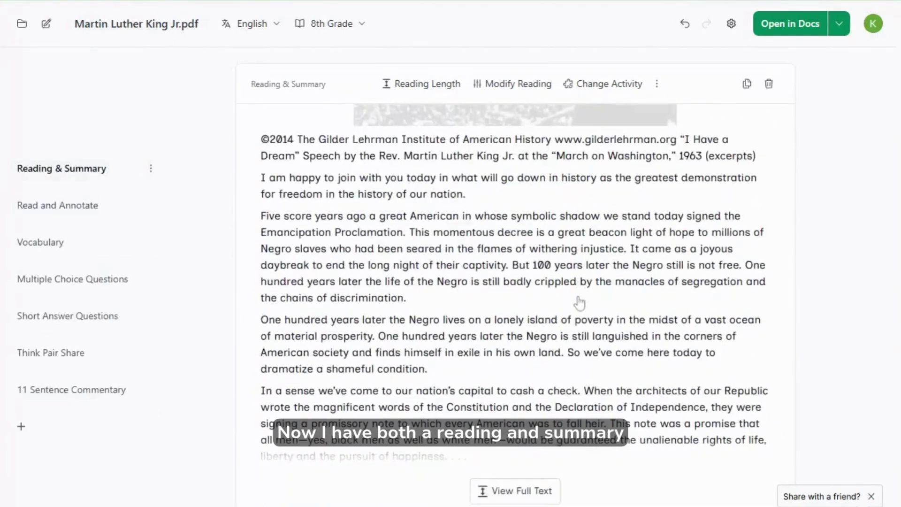
left_click(74, 205)
scroll(444, 305, "down", 4)
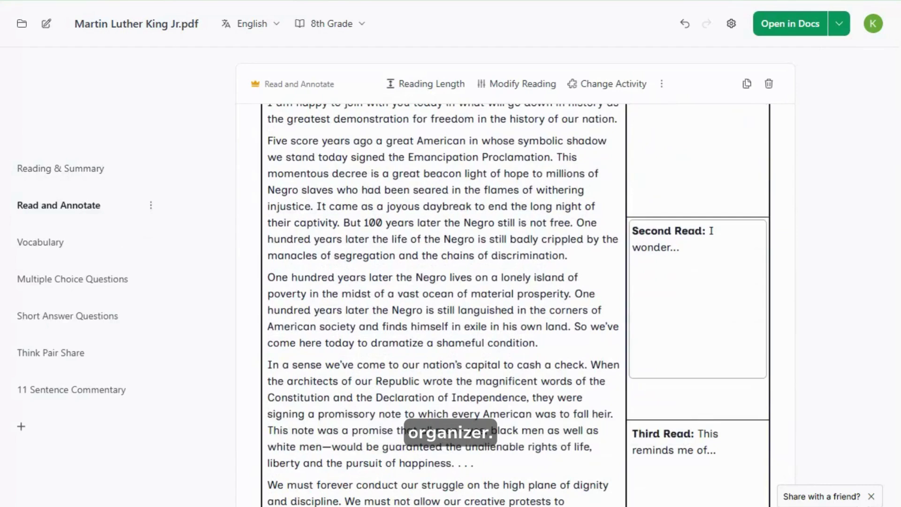
left_click(117, 279)
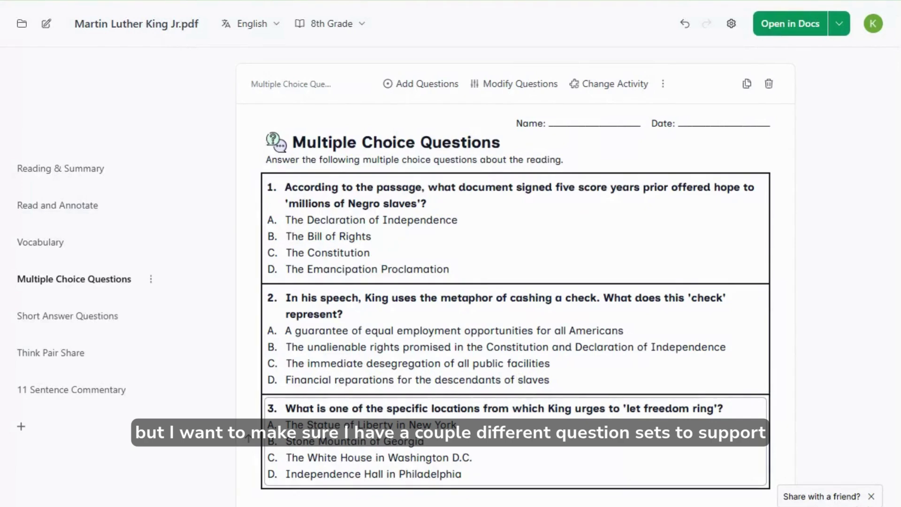
Step: Add another Multiple Choice Questions activity from the question-type activities
left_click(49, 431)
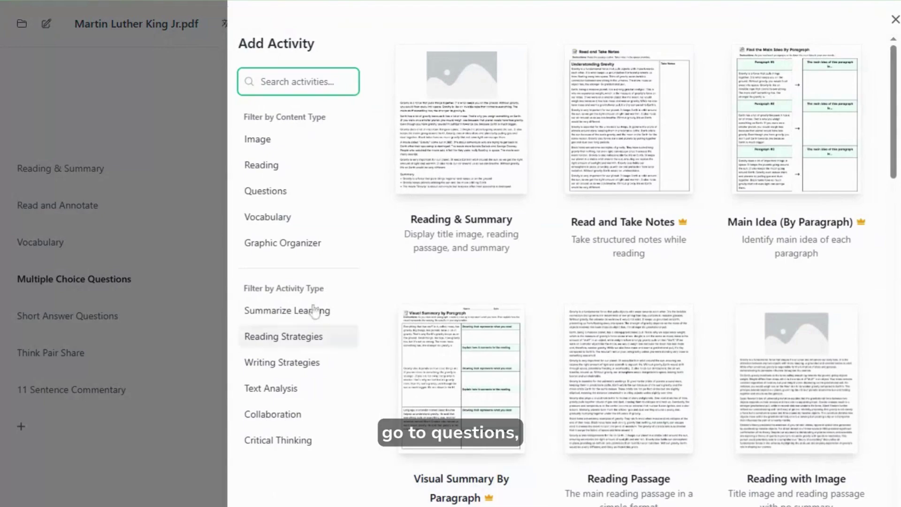
left_click(274, 196)
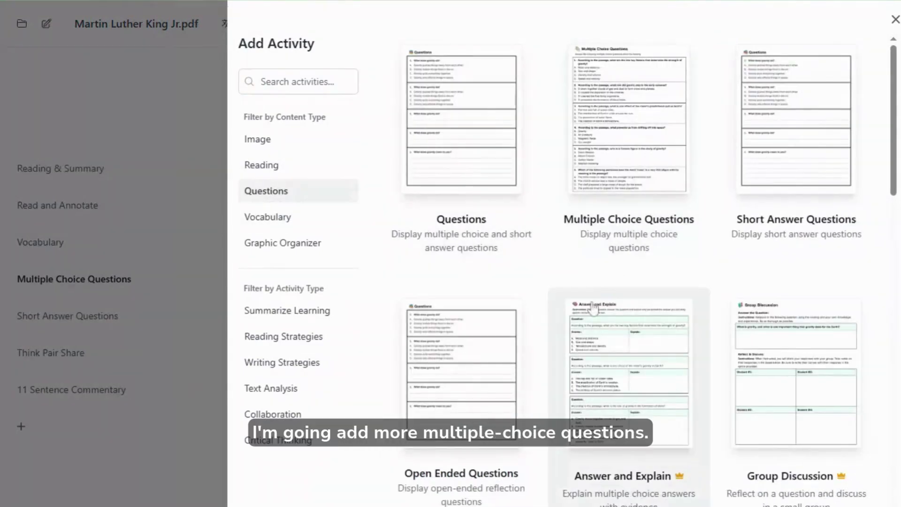
left_click(629, 162)
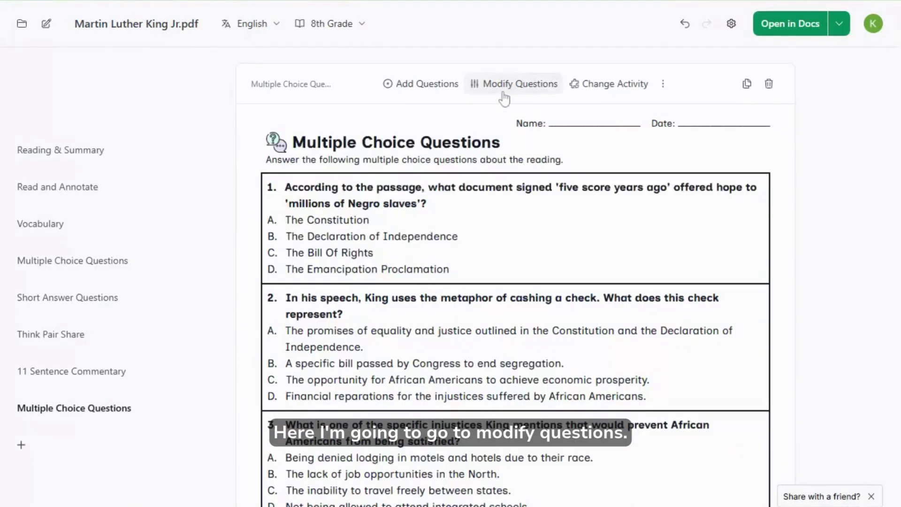
Step: Regenerate the new multiple choice questions in simpler language
left_click(505, 95)
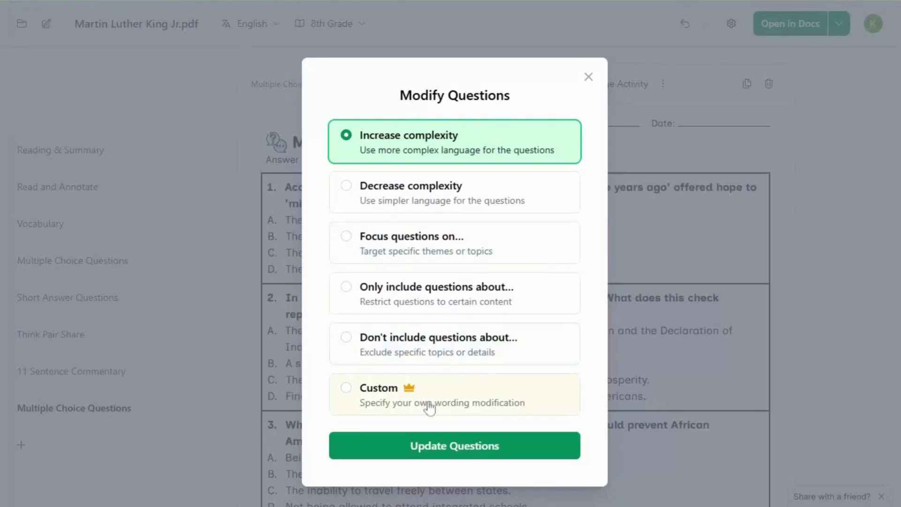
left_click(427, 203)
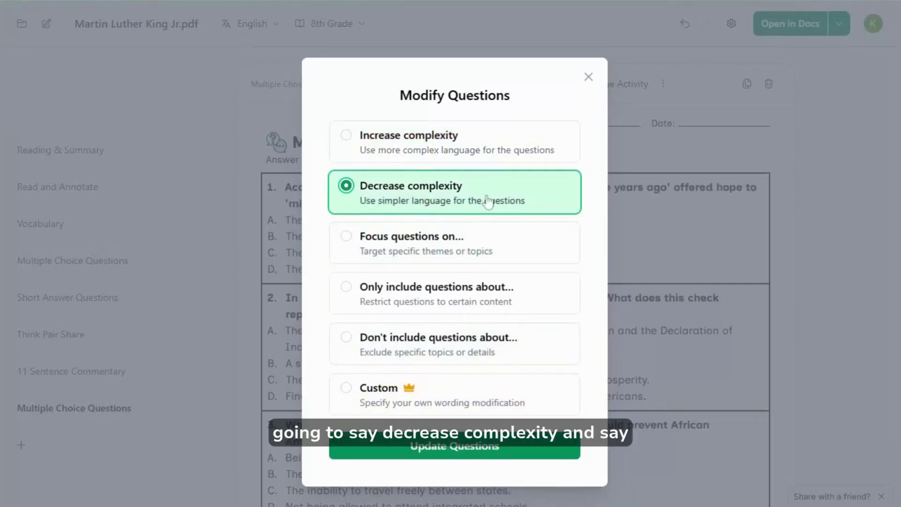
left_click(466, 453)
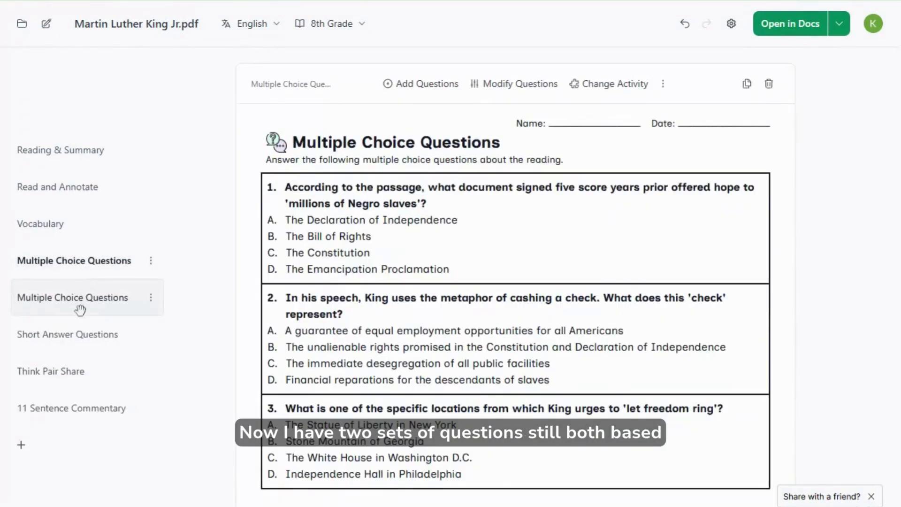
Step: View the second multiple choice set and the Short Answer Questions, leaving them unchanged
left_click(82, 307)
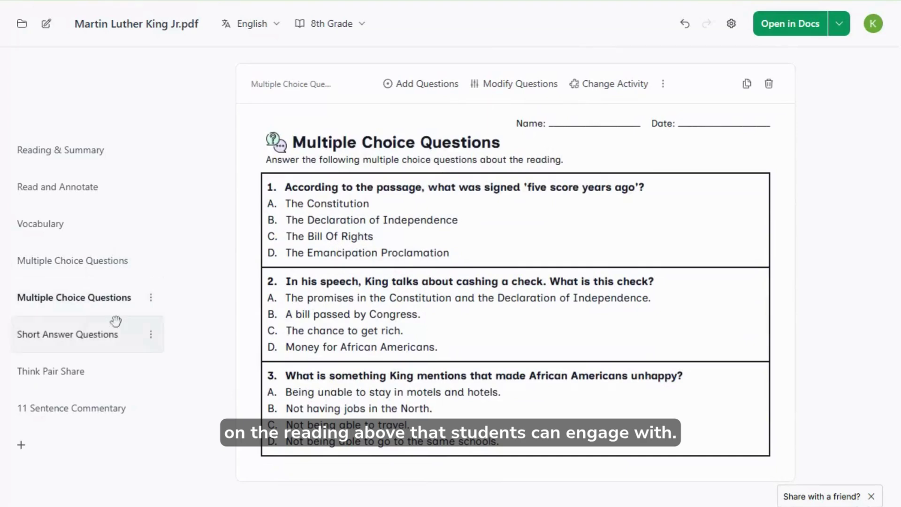
scroll(228, 324, "down", 9)
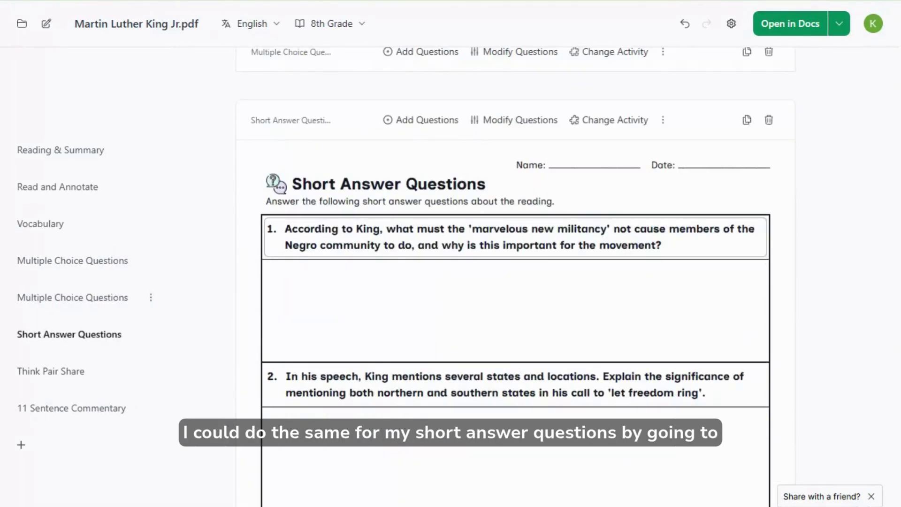
left_click(536, 121)
left_click(589, 78)
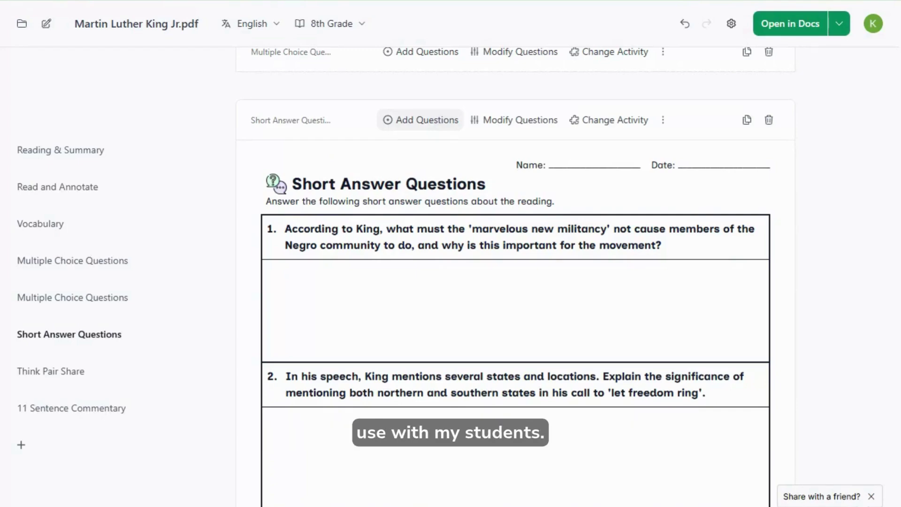
Step: Add a Depth of Knowledge Strategic Thinking question to the Short Answer Questions
left_click(421, 120)
left_click(285, 114)
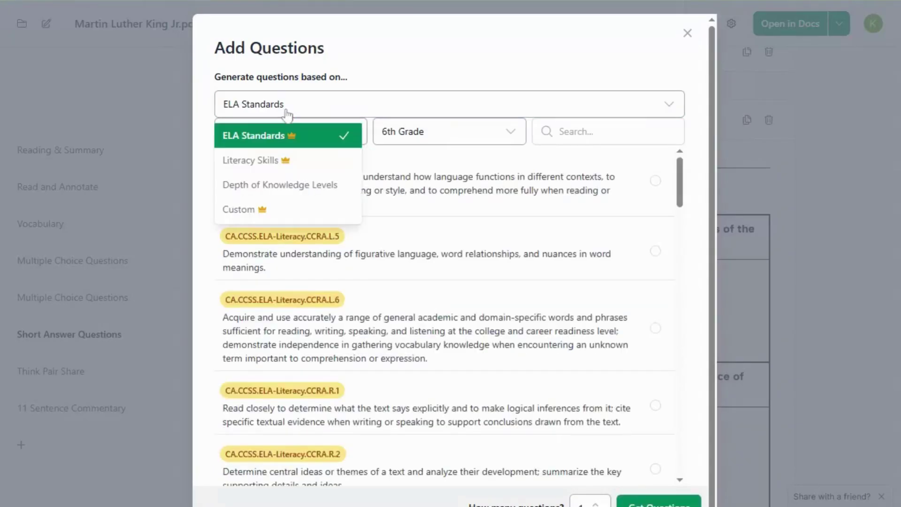
left_click(273, 192)
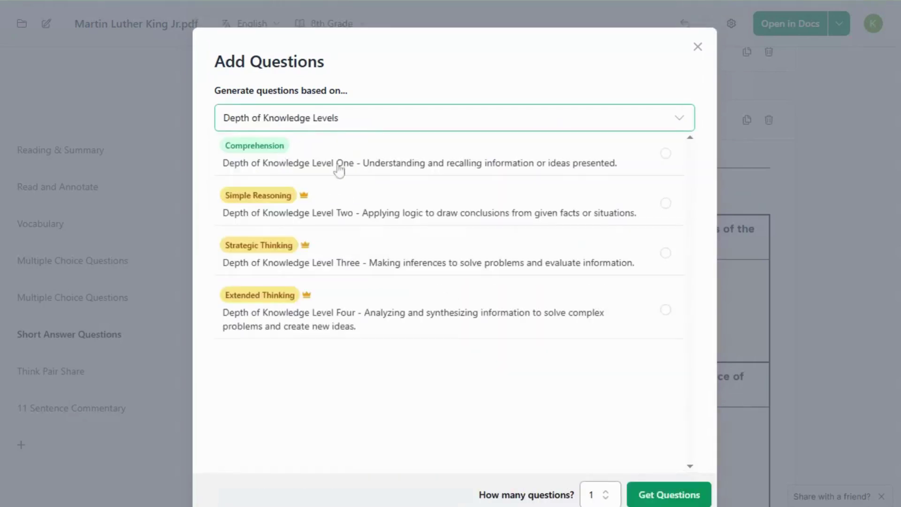
left_click(388, 254)
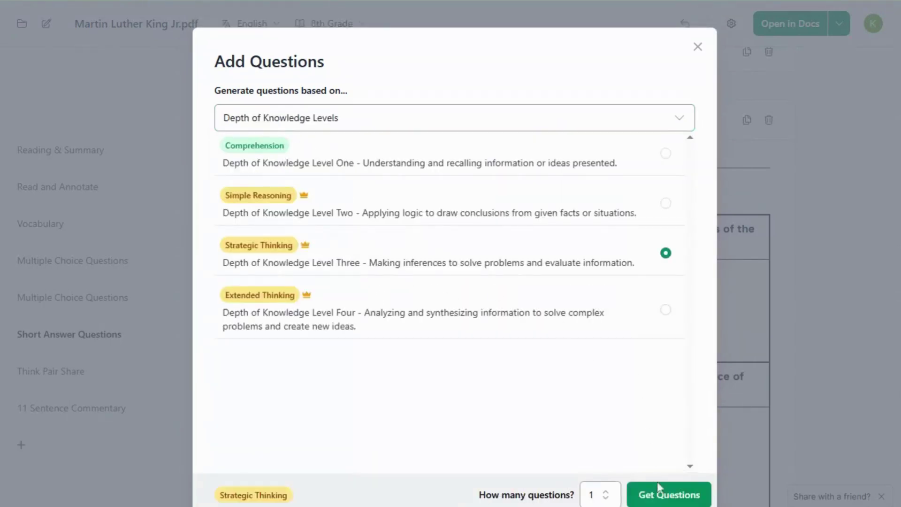
left_click(663, 495)
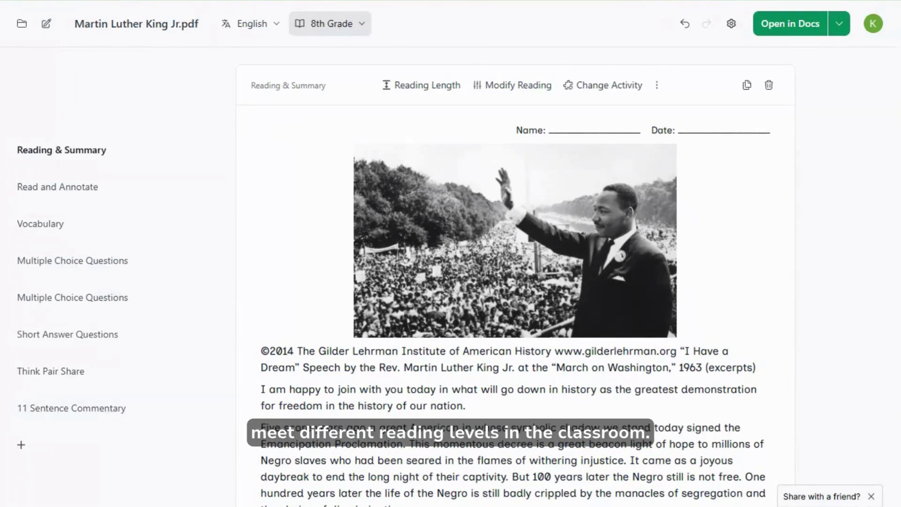
Step: Switch the reading level from 8th to 6th Grade, regenerate, and review the simplified speech
left_click(324, 28)
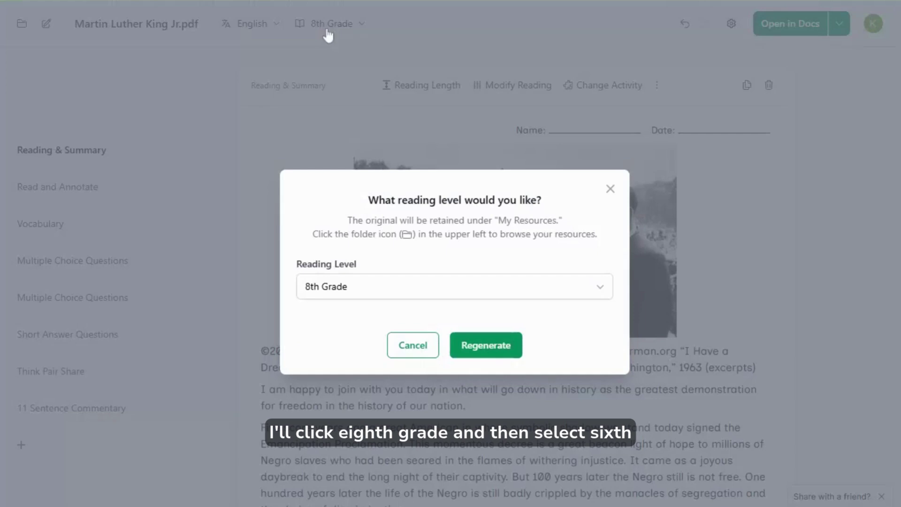
left_click(366, 292)
scroll(375, 385, "down", 3)
left_click(347, 329)
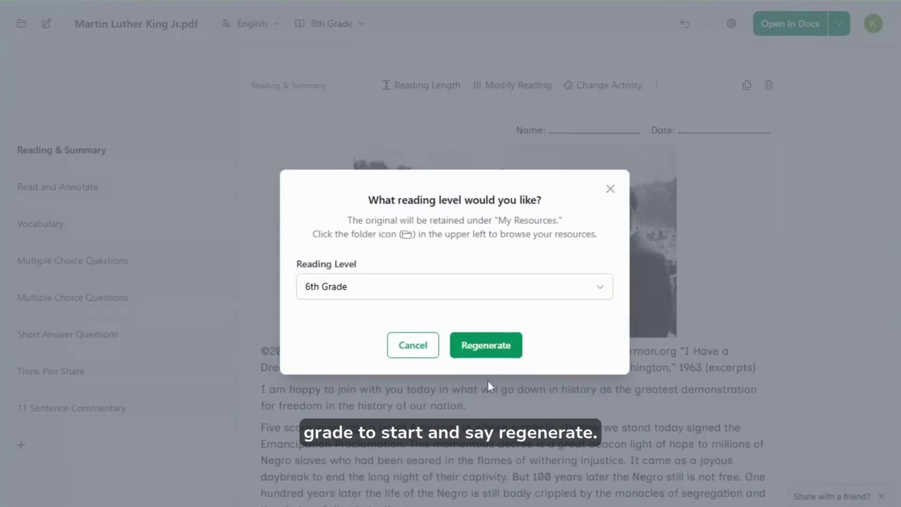
left_click(488, 348)
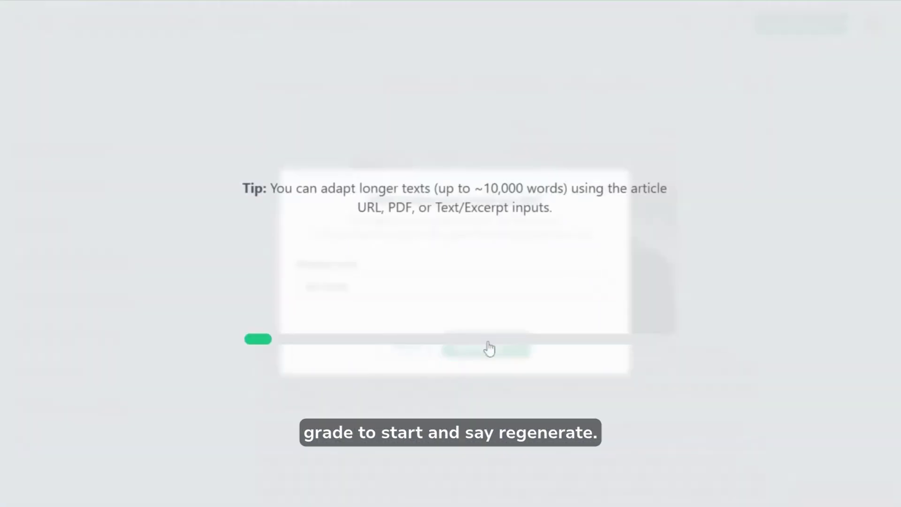
scroll(535, 296, "down", 3)
scroll(516, 305, "down", 1)
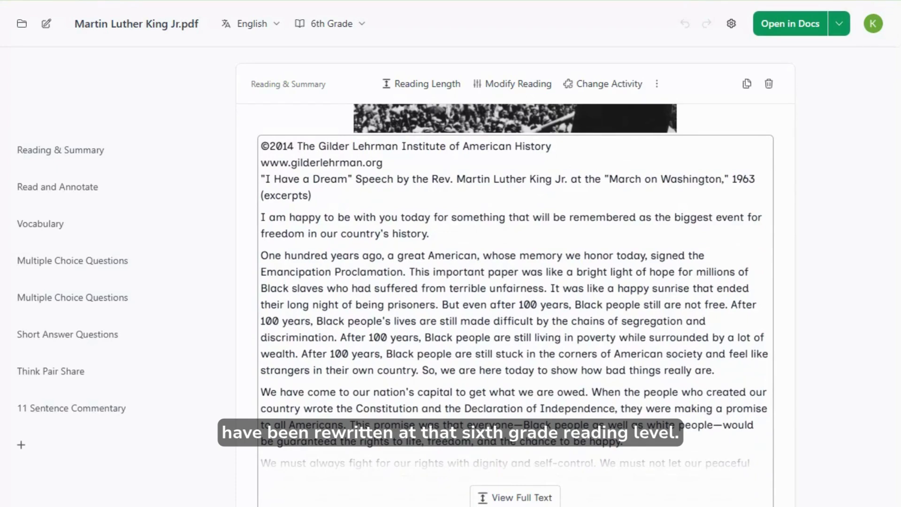
scroll(573, 355, "down", 12)
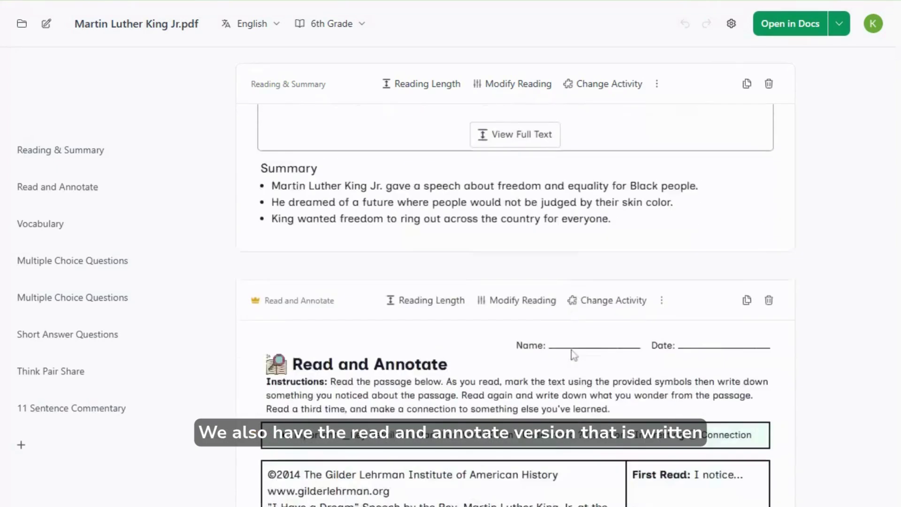
scroll(574, 355, "down", 1)
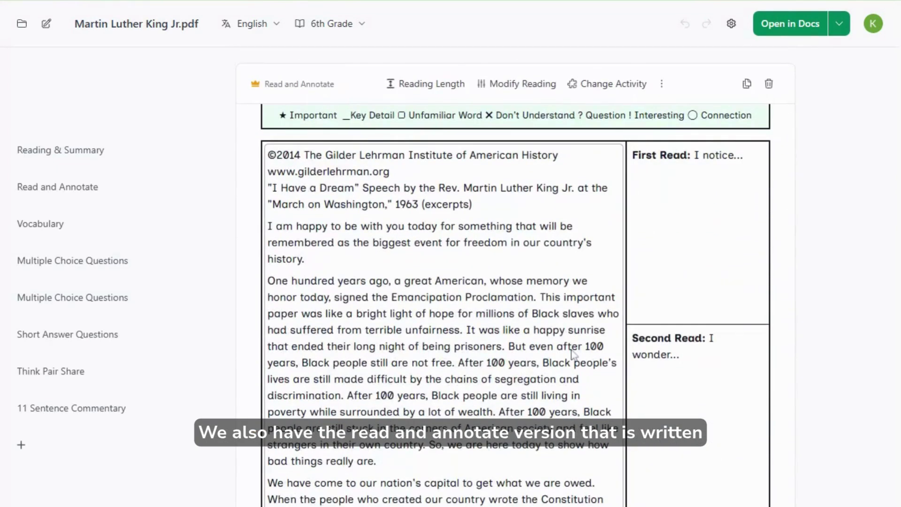
scroll(574, 356, "down", 10)
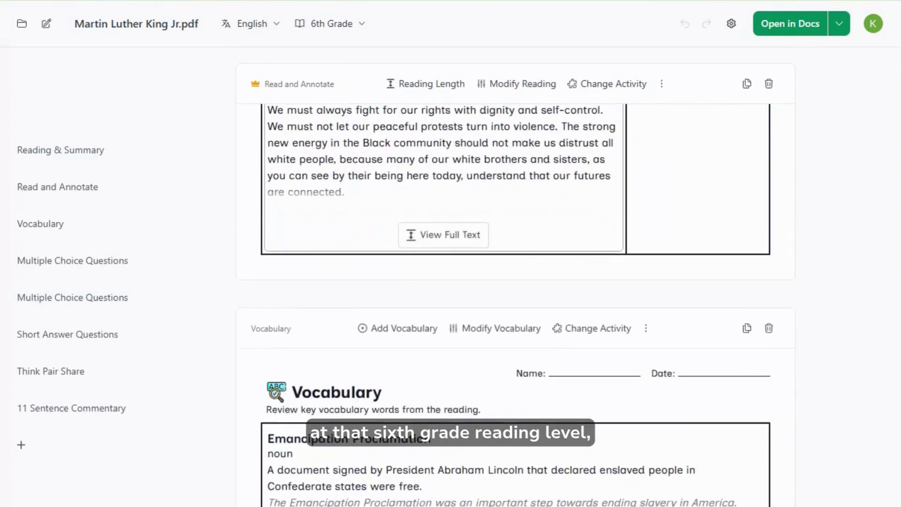
scroll(574, 355, "down", 12)
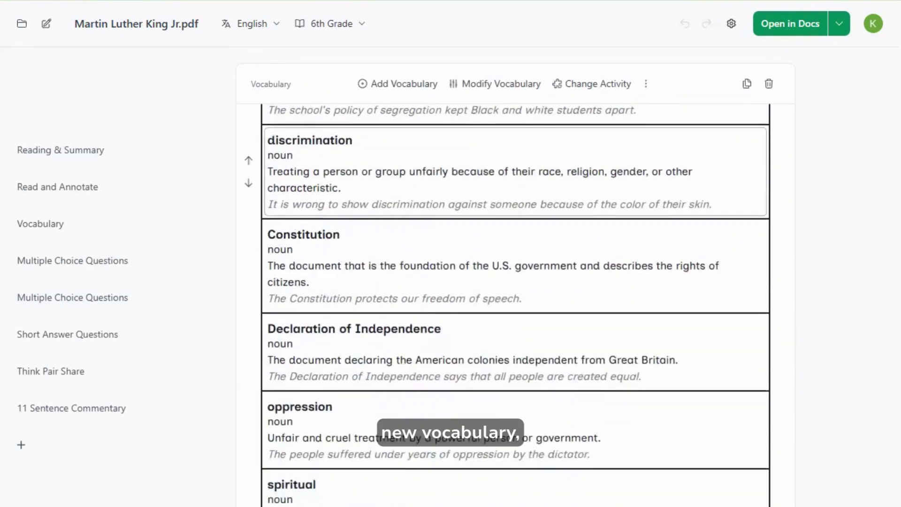
scroll(516, 273, "down", 9)
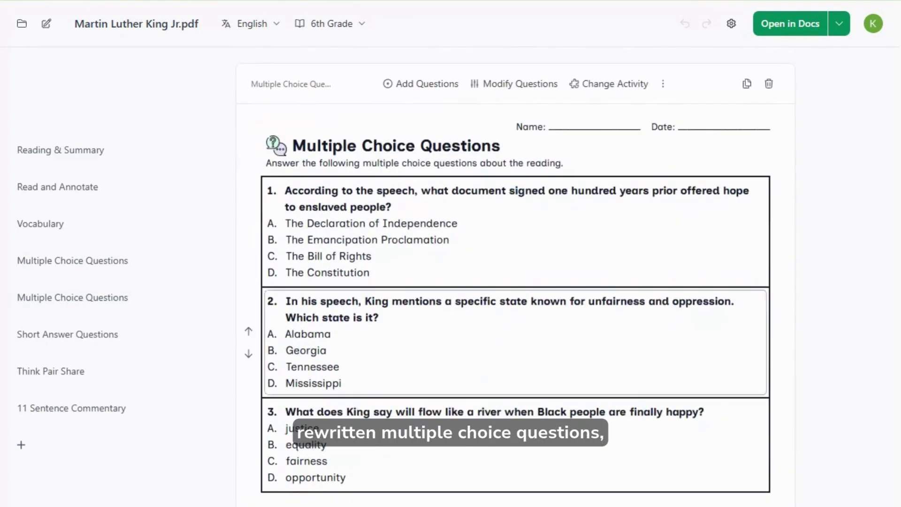
scroll(517, 272, "down", 12)
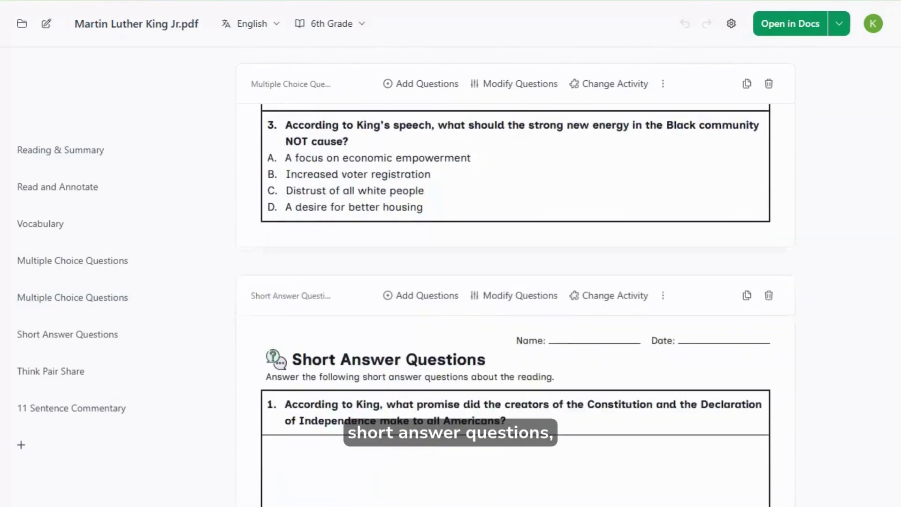
scroll(517, 272, "down", 12)
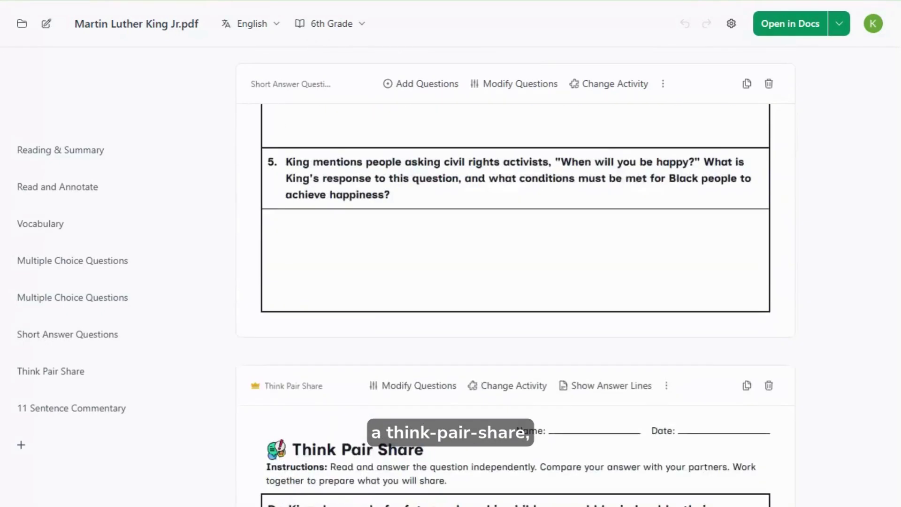
scroll(517, 272, "down", 12)
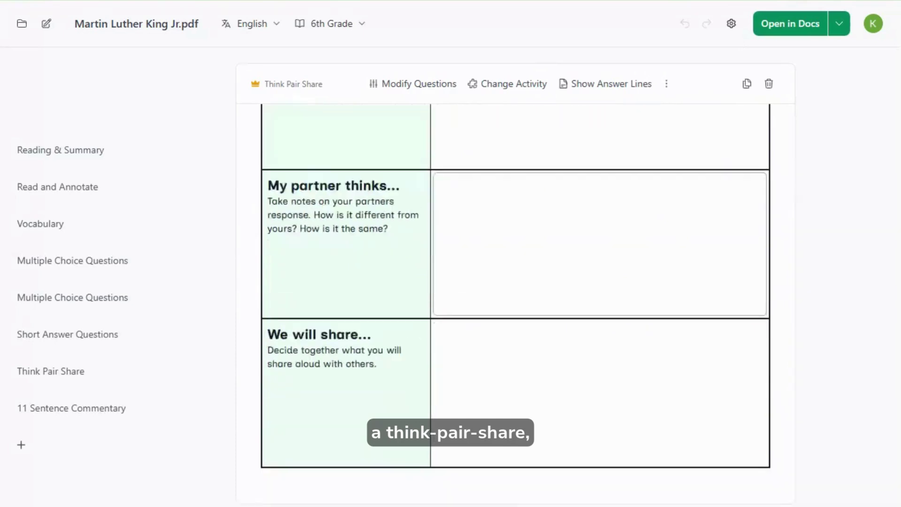
scroll(517, 272, "down", 1)
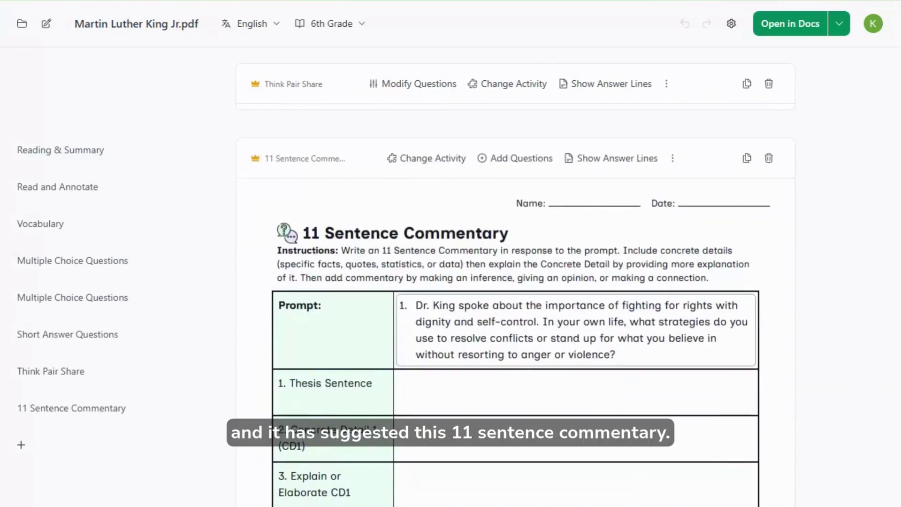